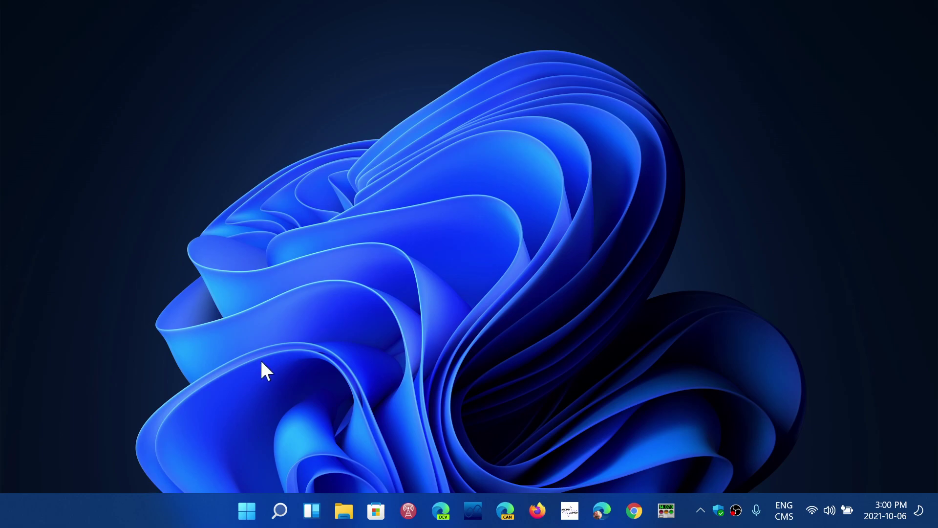
Step: Open the Start menu and dismiss it again, leaving the desktop clear
click(244, 516)
click(129, 314)
Step: Bring up the Win+X quick links menu from the Start button
right_click(247, 513)
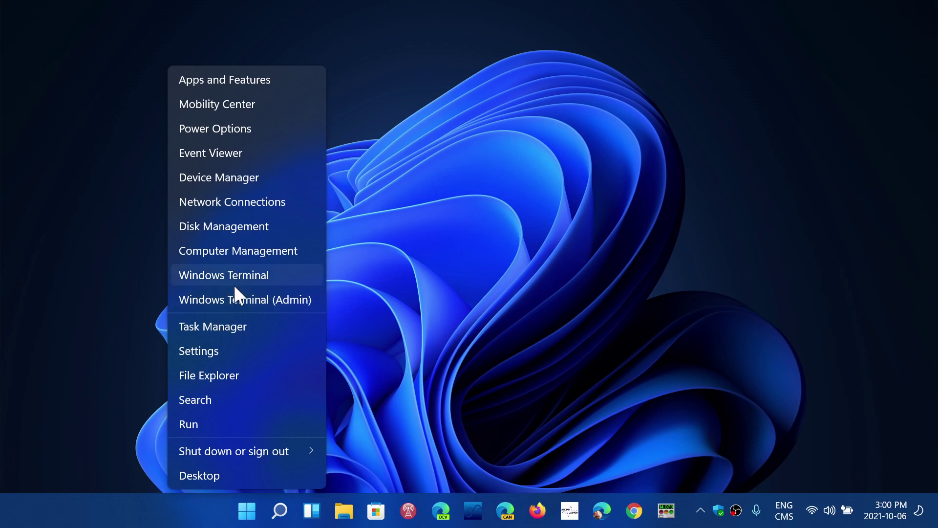
Step: Launch Device Manager and expand Processors to list the sixteen AMD Ryzen 7 4800H entries
click(245, 181)
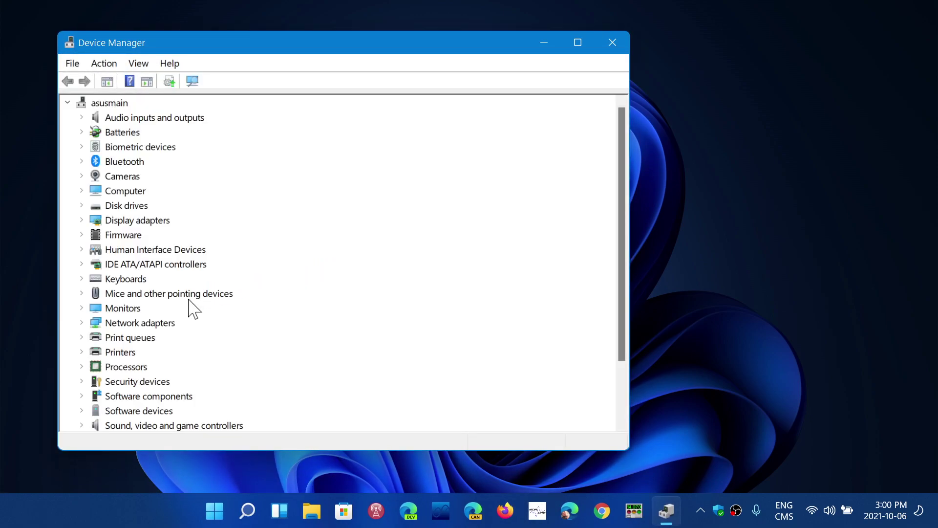
click(82, 366)
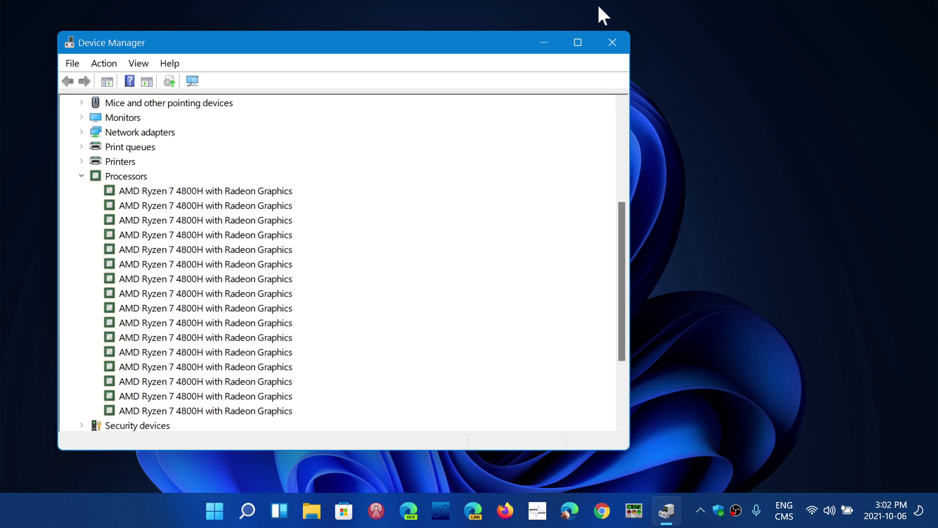
Step: Close Device Manager and launch Task Manager from the Win+X quick links
click(613, 42)
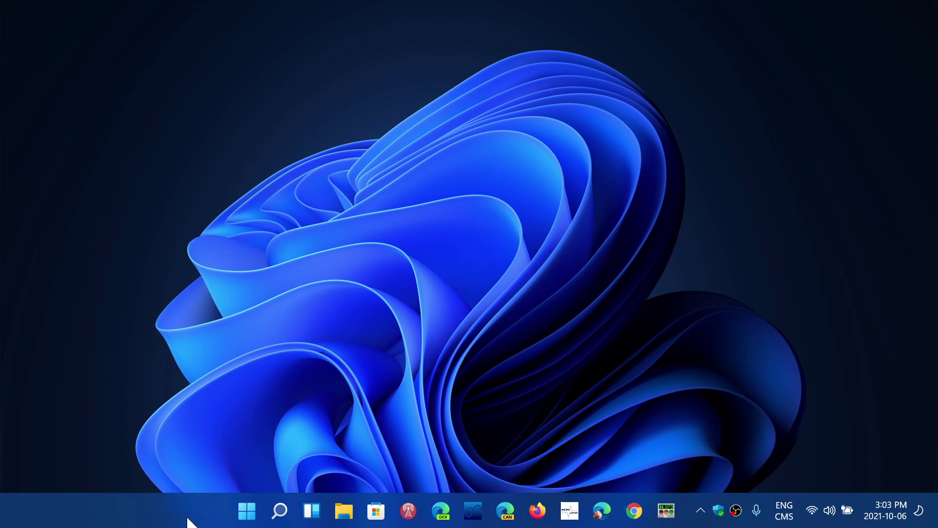
right_click(246, 513)
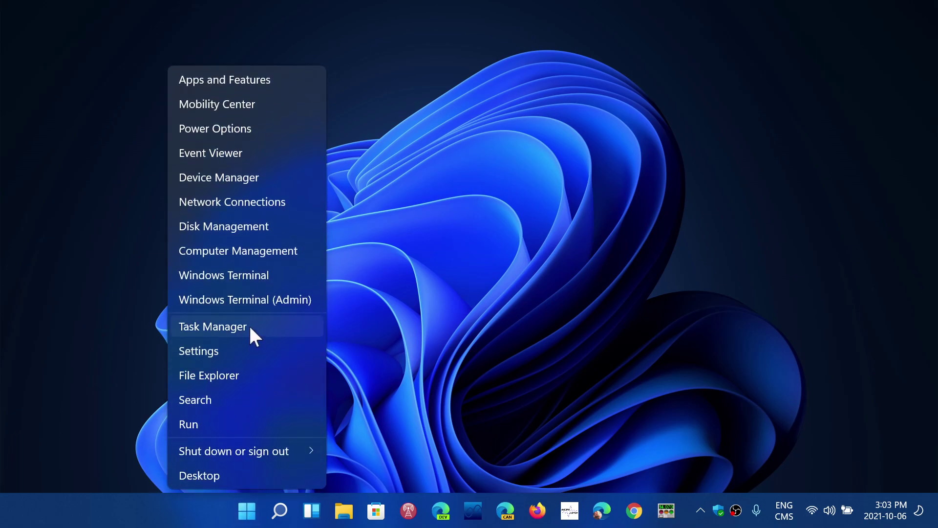
click(248, 324)
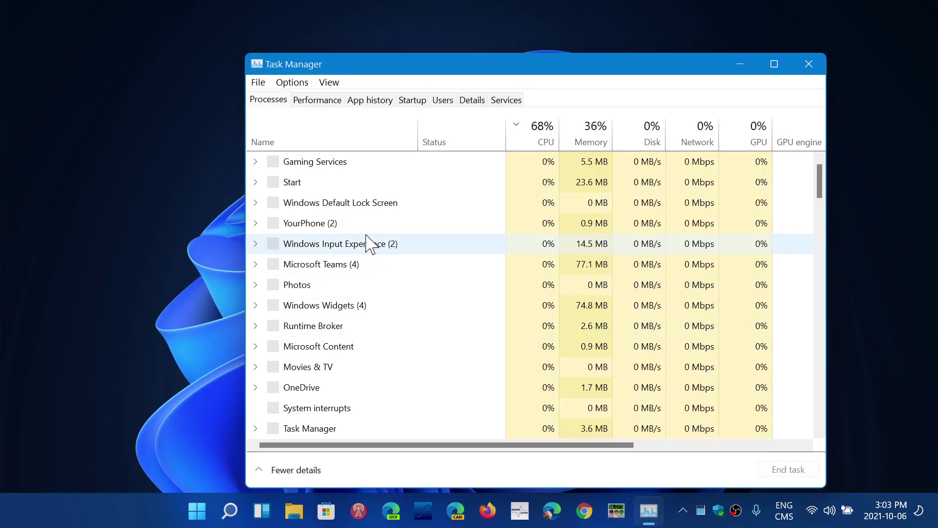
Step: Review the GPU performance graphs, then close Task Manager back to the desktop
click(320, 103)
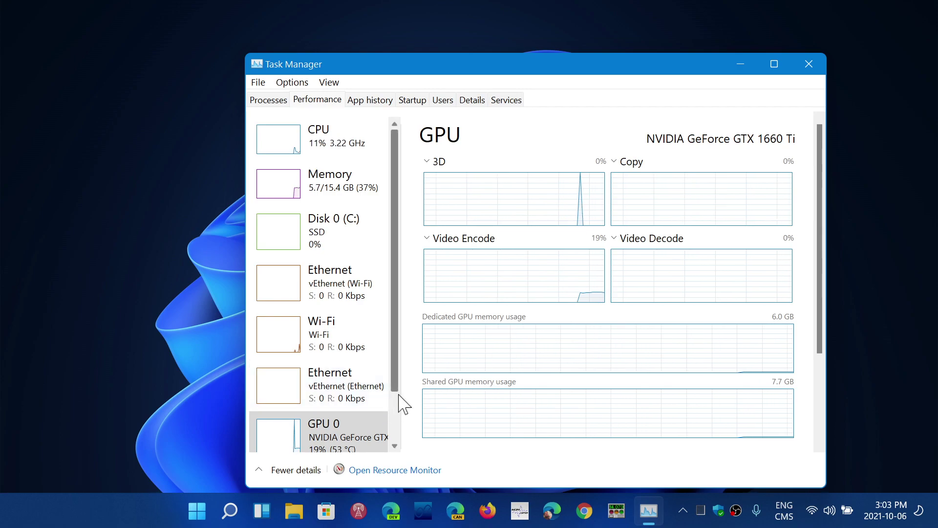
scroll(403, 424, down, 1)
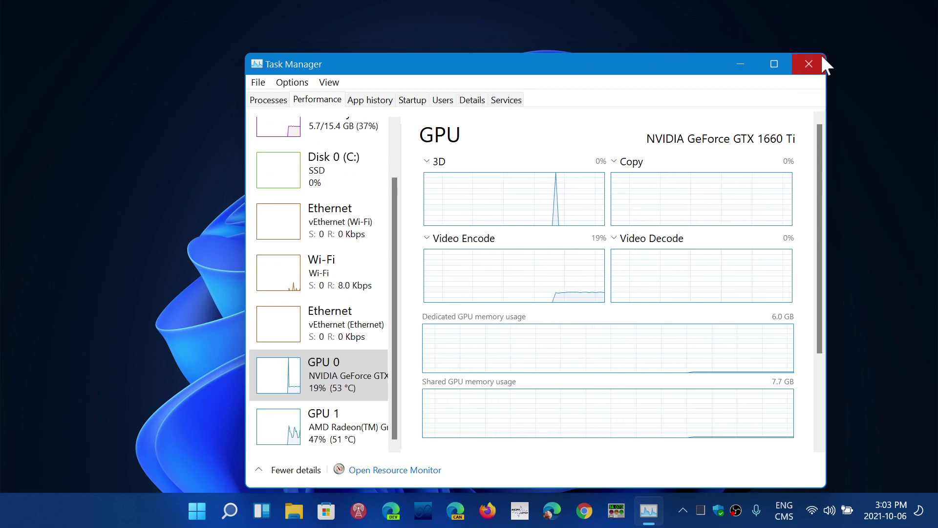
click(807, 65)
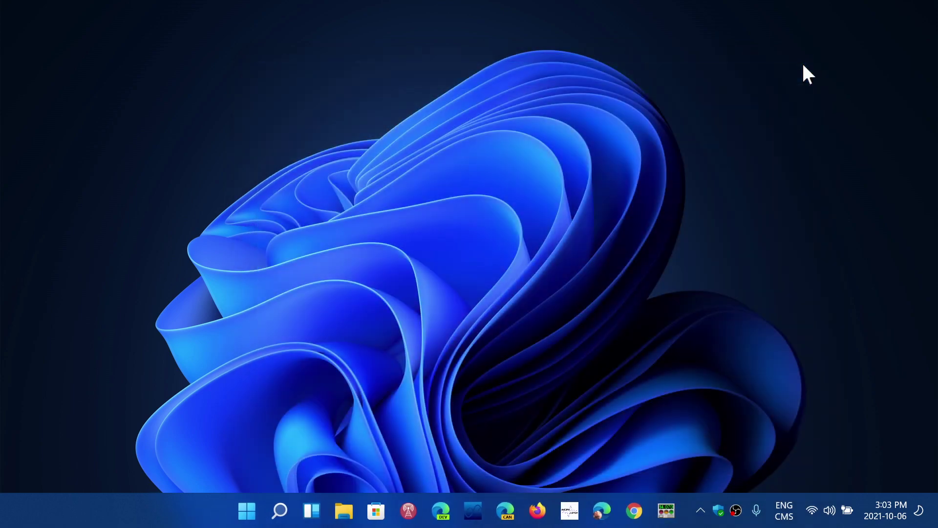